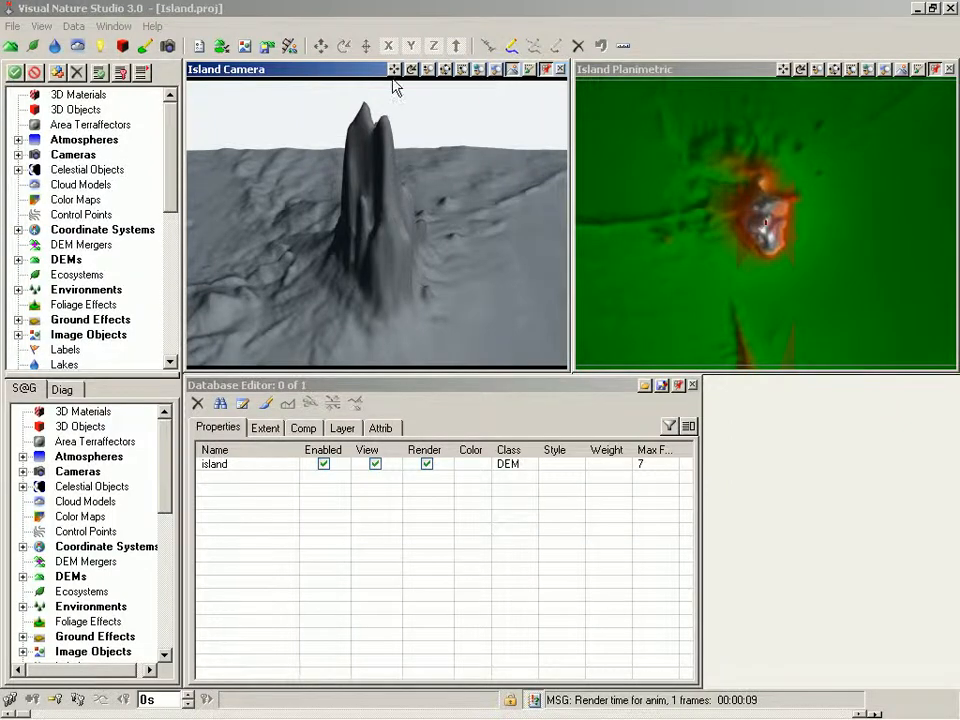
Step: Open Sign & Save for the project and set VNSLastRender.png from the WCSFrames folder as its thumbnail image
click(13, 26)
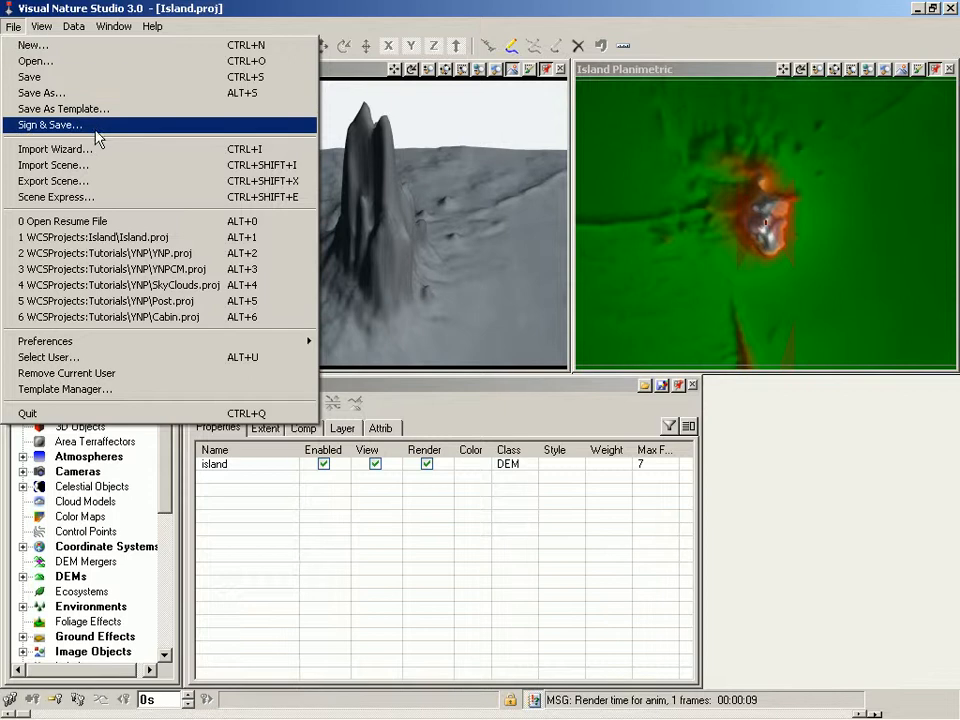
click(95, 124)
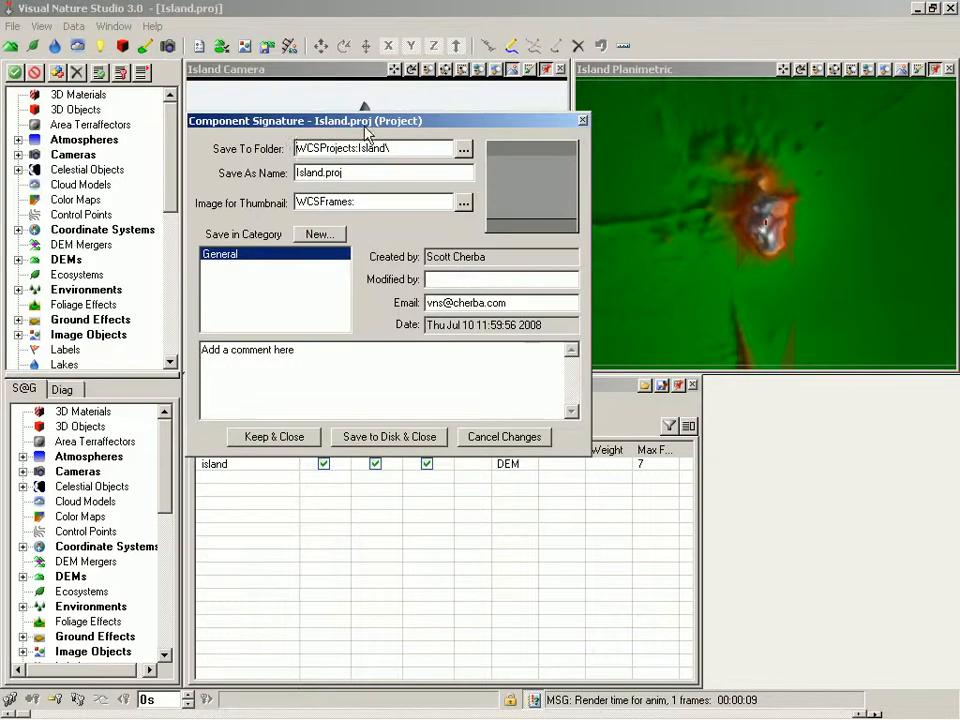
drag(367, 123, 413, 118)
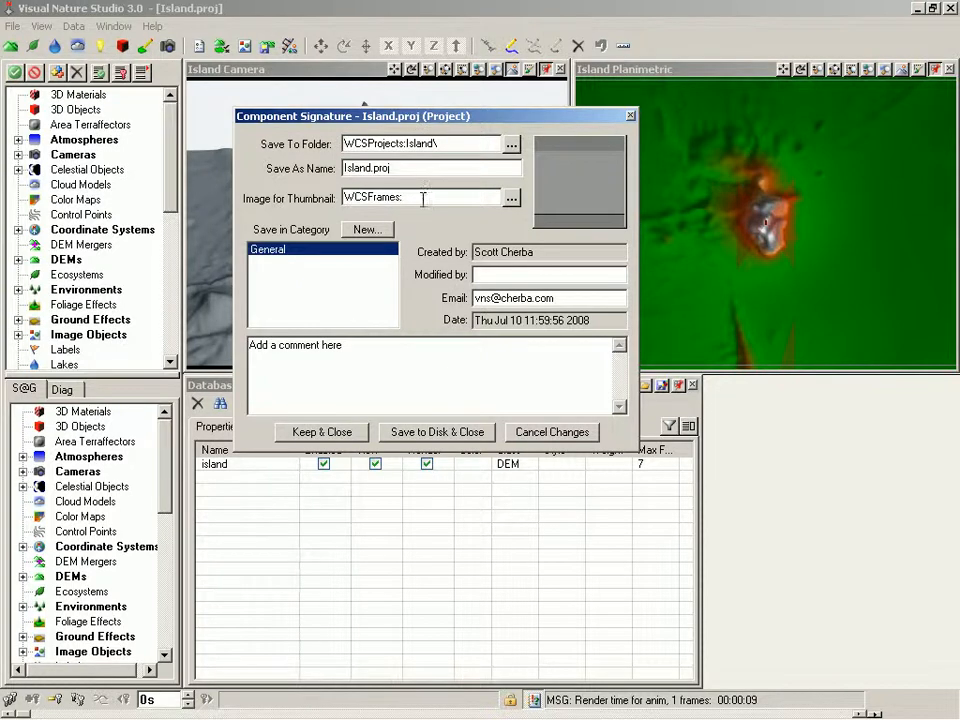
click(511, 200)
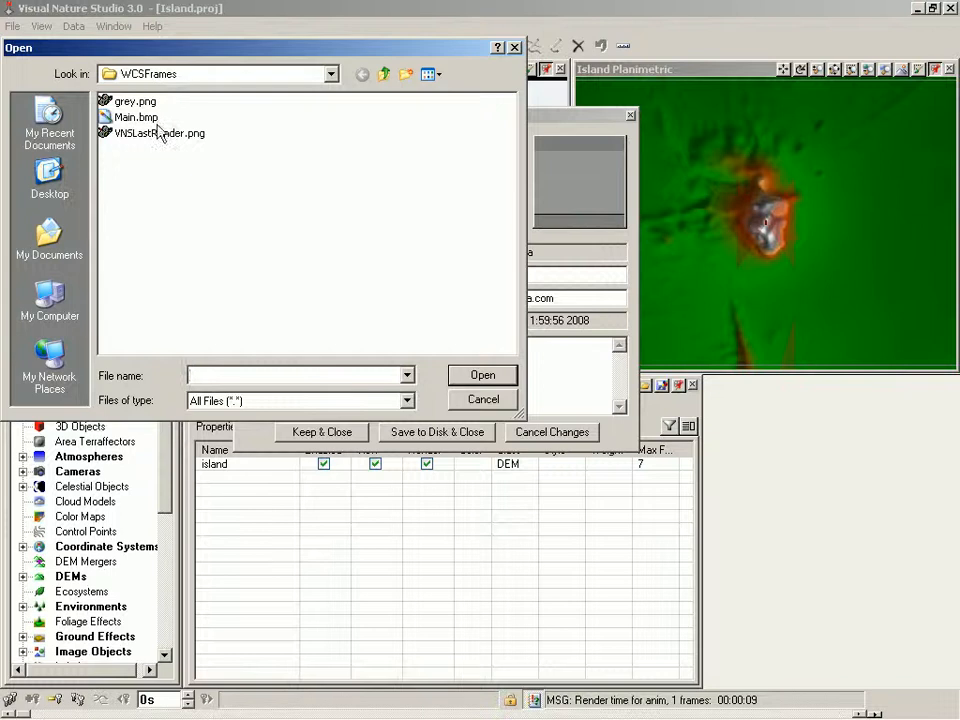
mouse_move(152, 137)
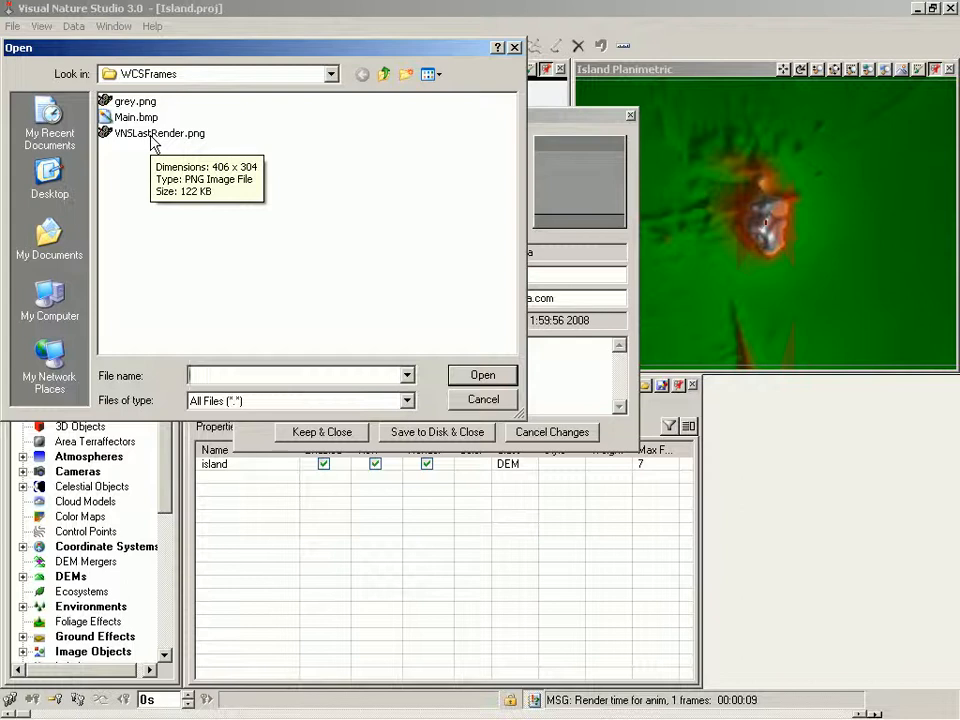
double_click(151, 136)
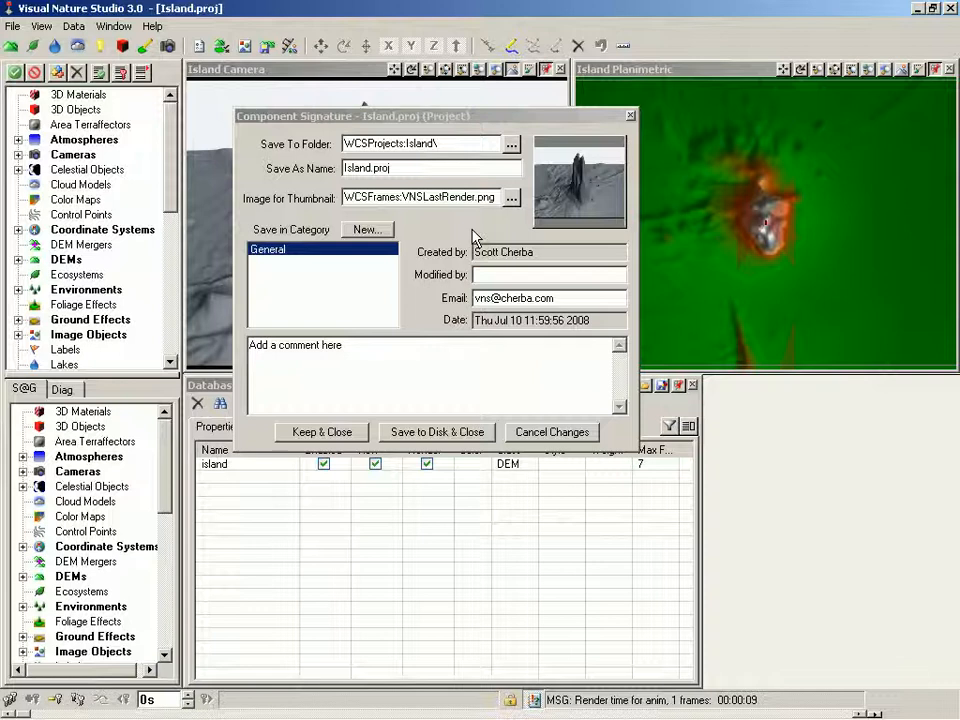
Step: Replace the placeholder comment in the project's signature with "Getting Started with VNS 3: Island project"
drag(349, 346, 237, 348)
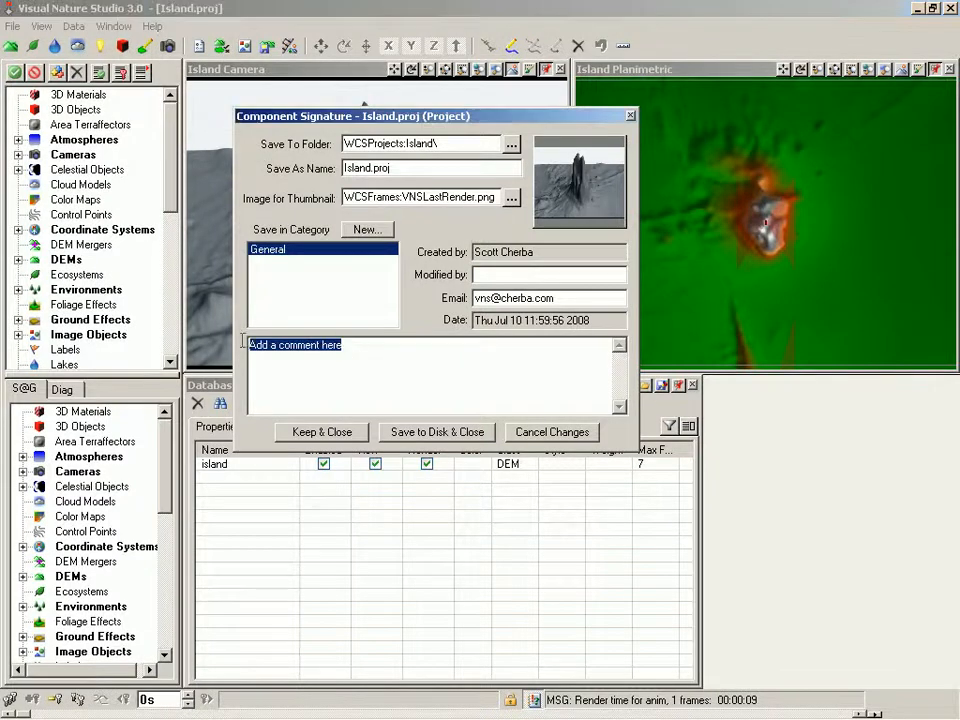
key(BackSpace)
text(Getting)
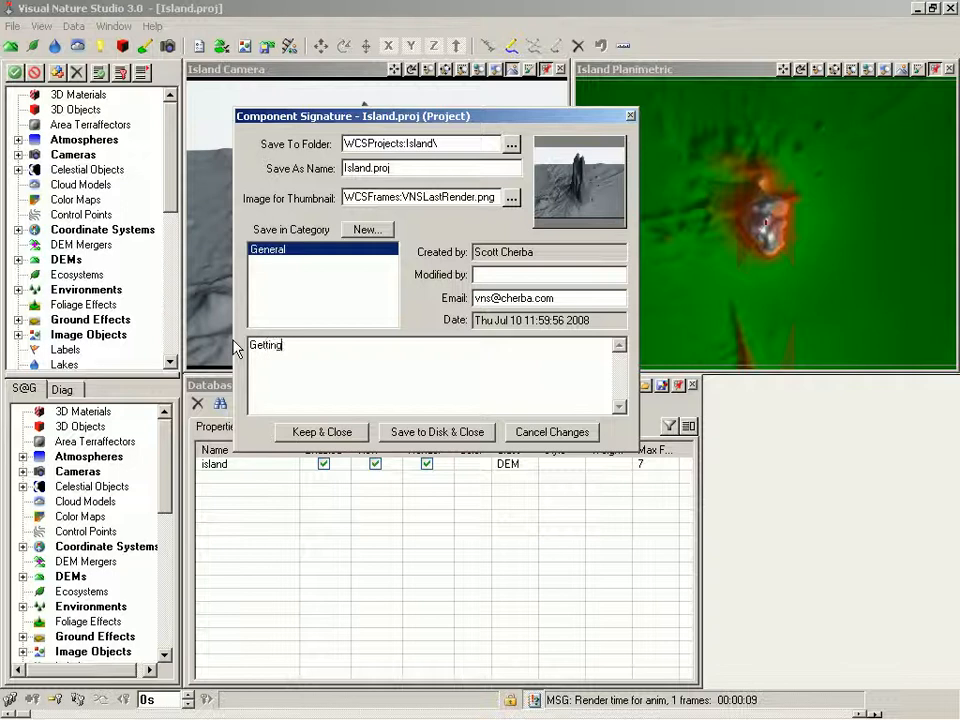
text( Started)
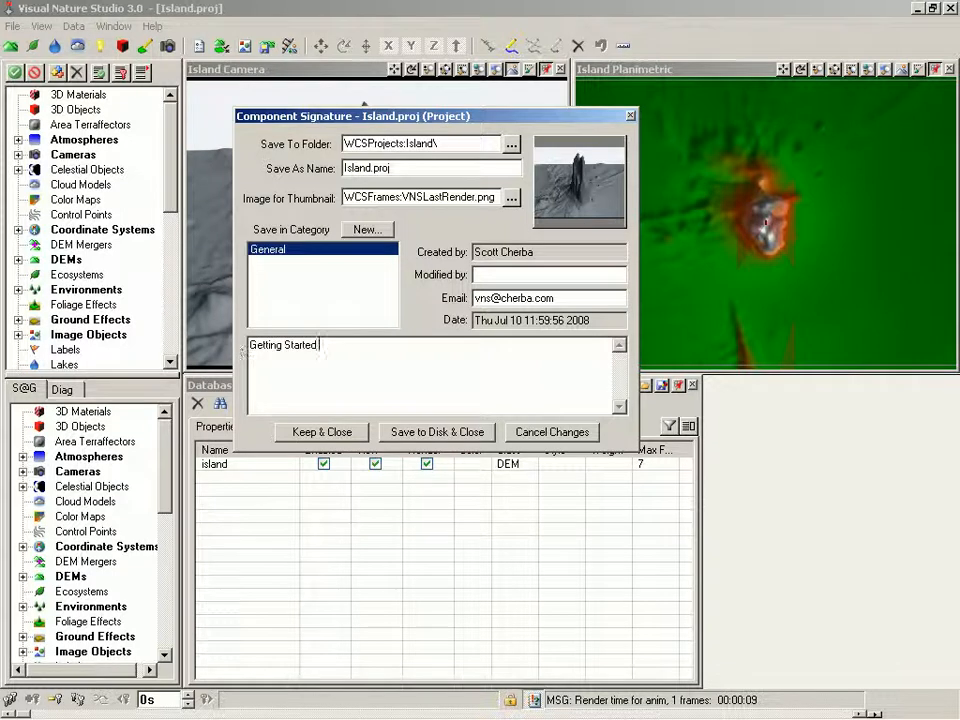
text( with VNS 3: I)
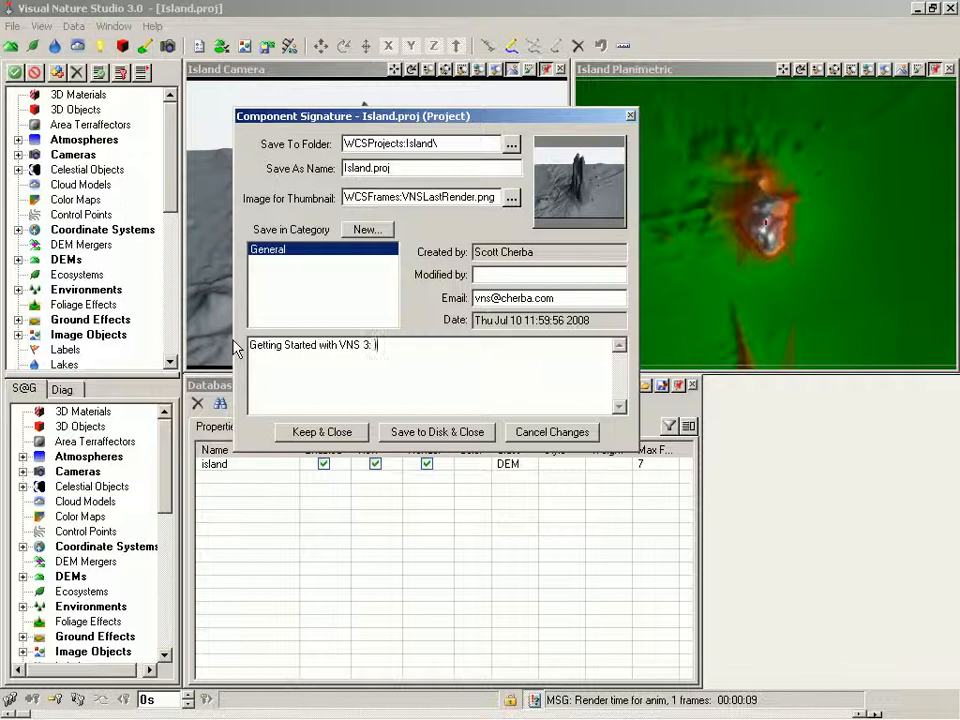
text(sland project)
Step: Save the signed project to disk as Island.proj, overwriting the existing file
click(440, 432)
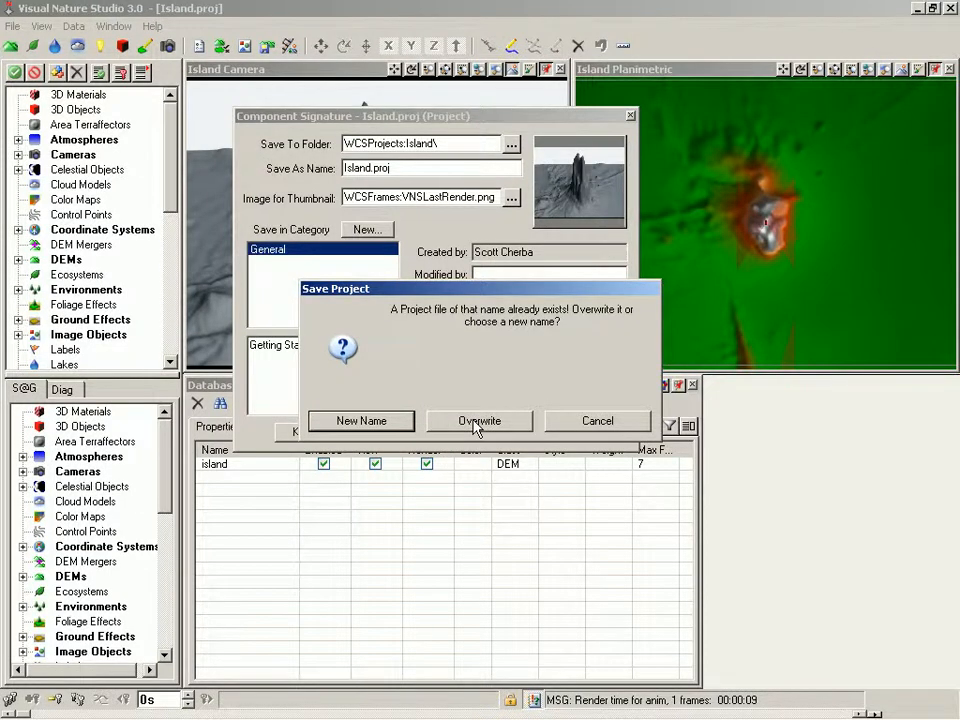
click(477, 421)
click(481, 414)
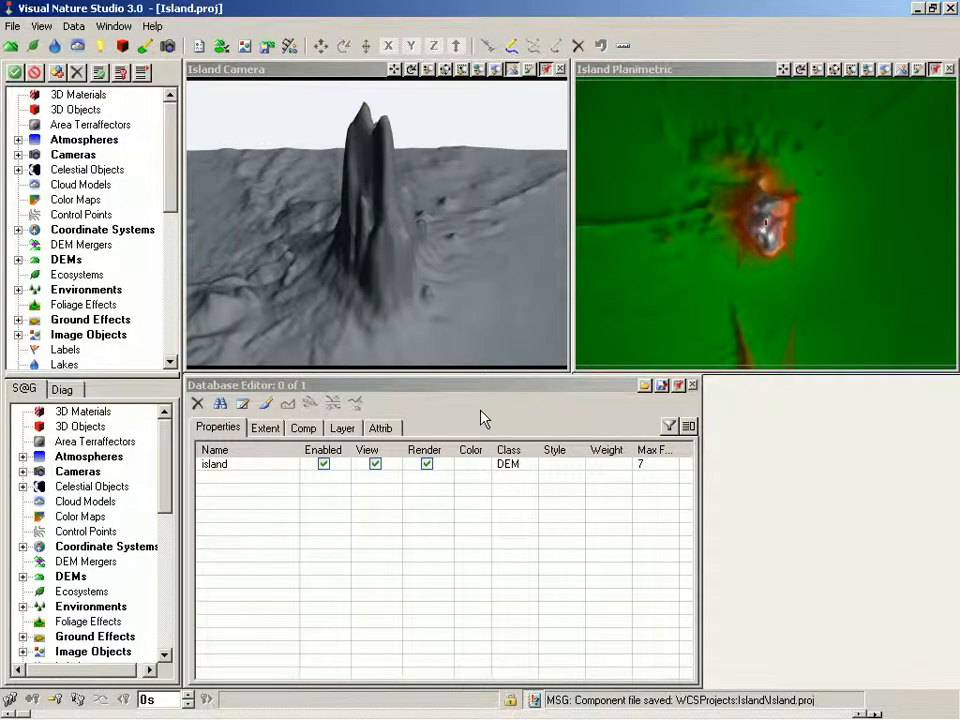
Step: Examine the thumbnail and comment of Island.proj among the existing projects in the startup pane, and close the pane
click(152, 27)
click(175, 62)
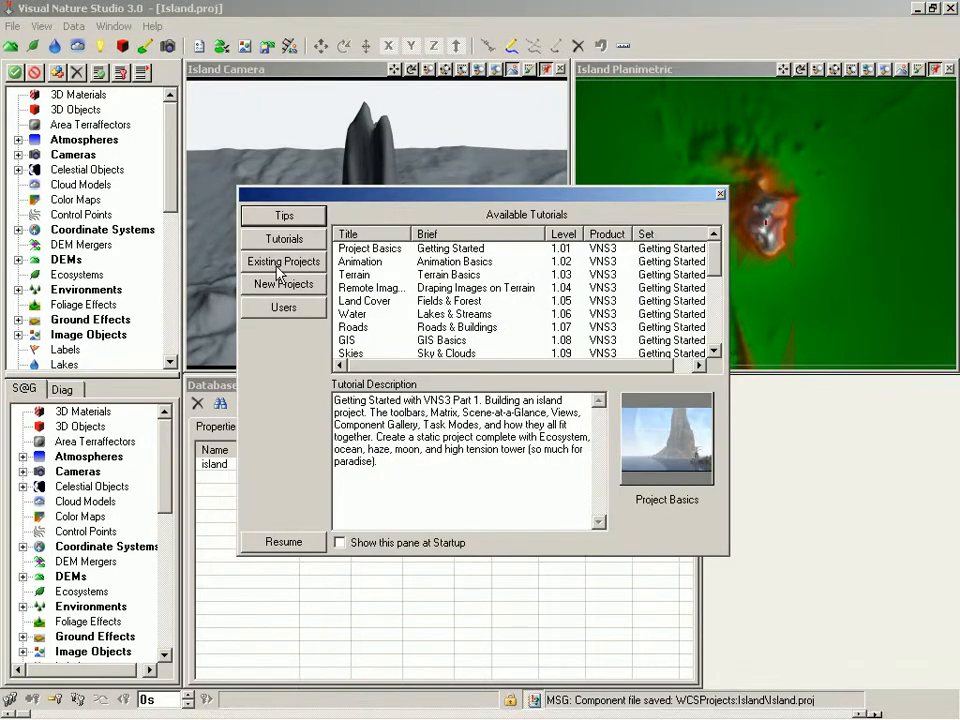
click(280, 266)
click(377, 270)
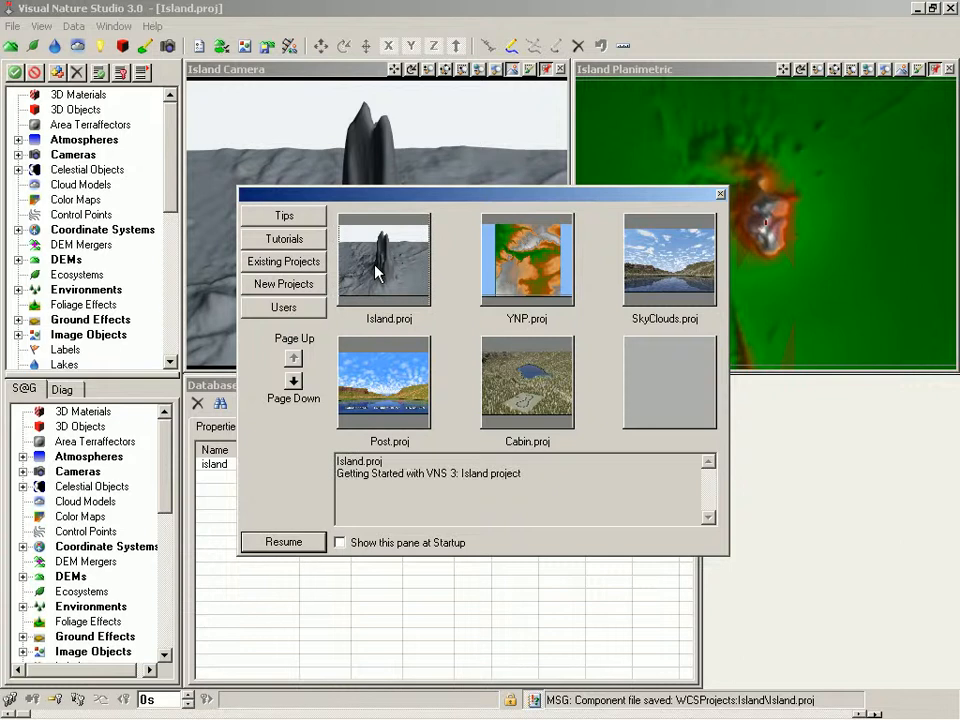
double_click(390, 461)
drag(530, 470, 318, 484)
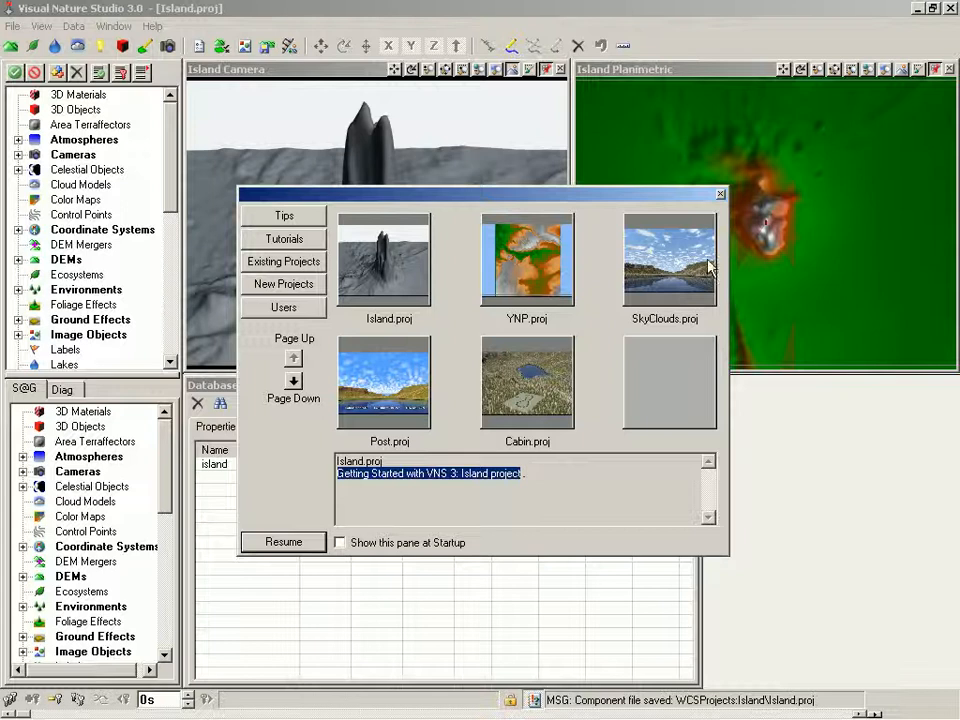
click(721, 196)
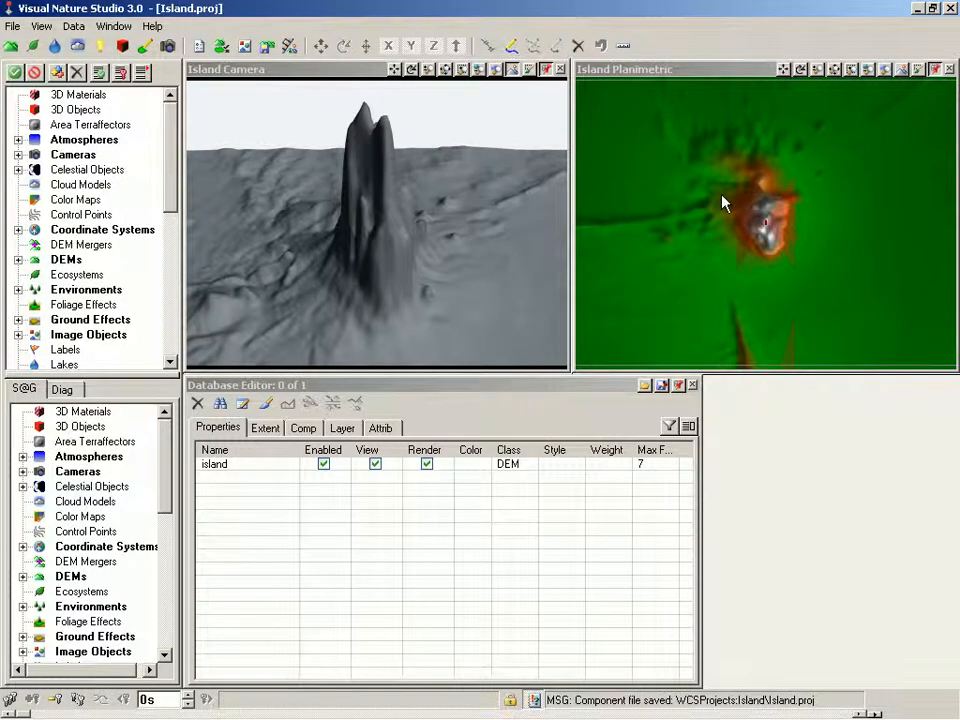
Step: Return the Island Camera view from the rendered image to its real-time preview without retaining the diagnostic data
click(337, 73)
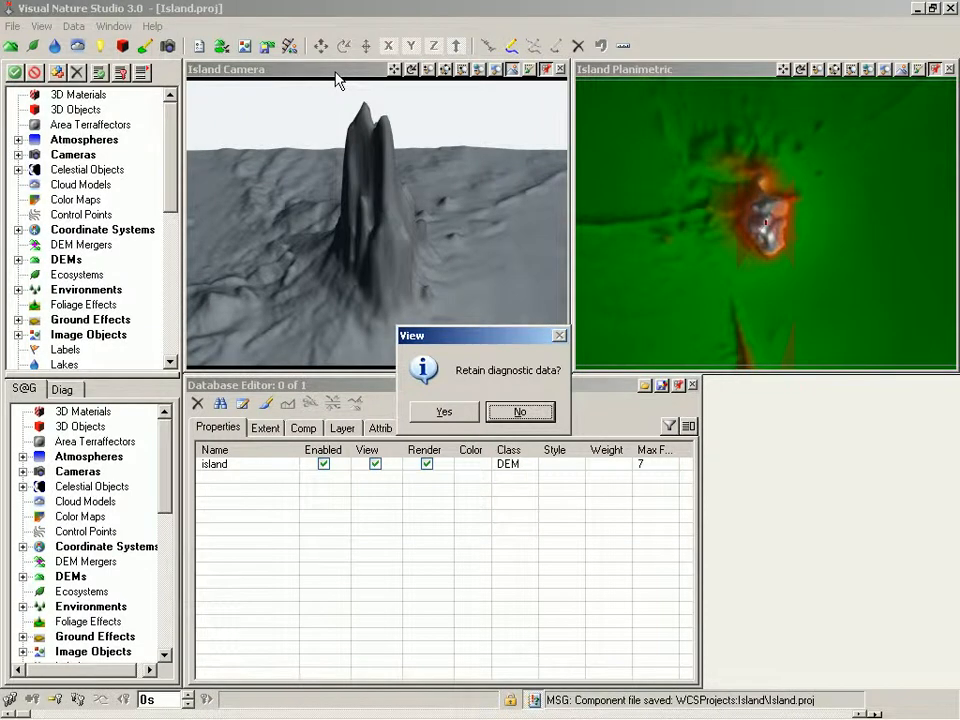
key(Return)
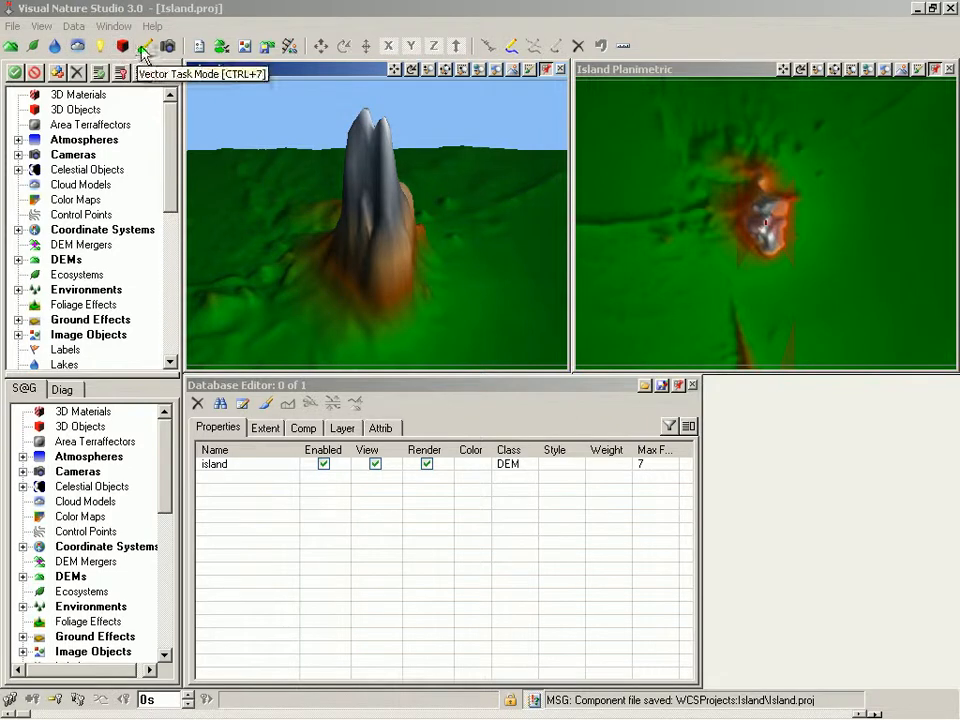
Step: Switch to Render Task Mode and expand the Cameras category in the Scene-at-a-Glance
click(17, 50)
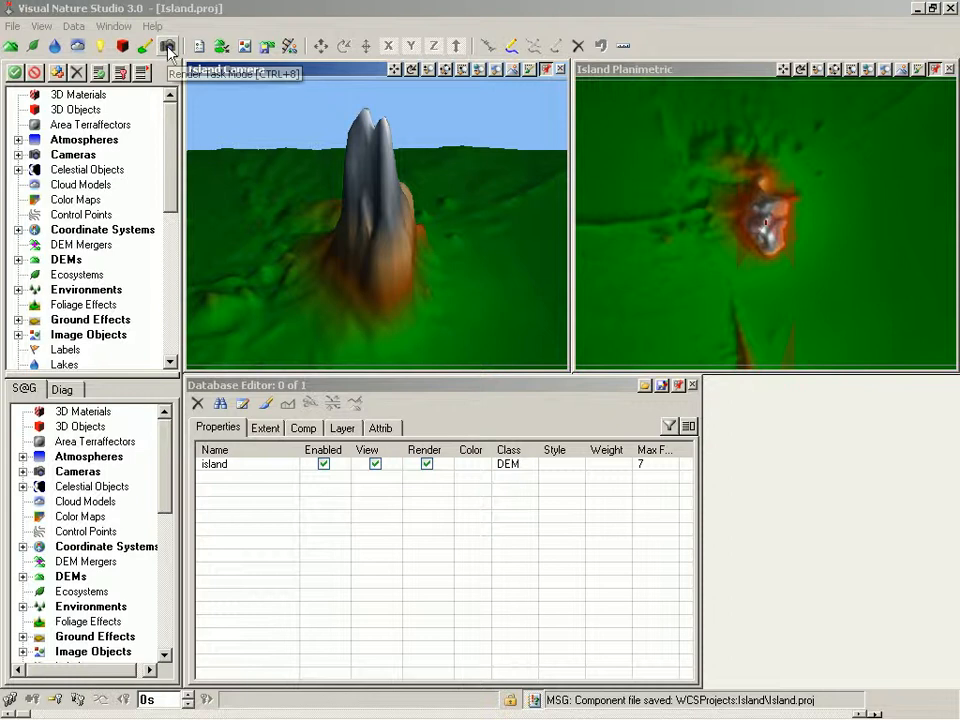
click(168, 47)
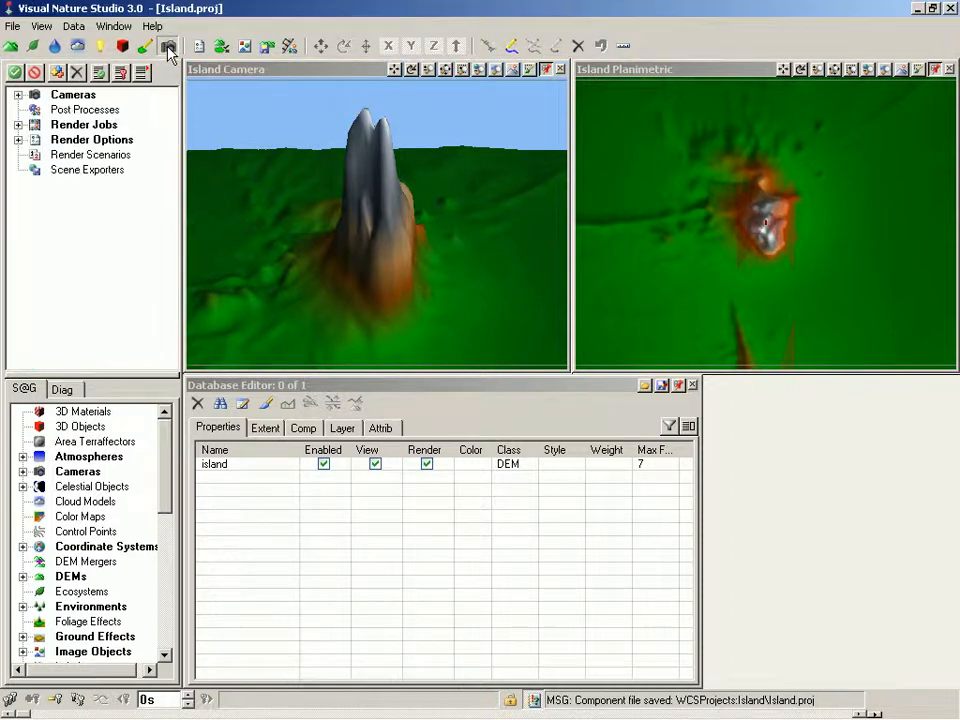
click(17, 95)
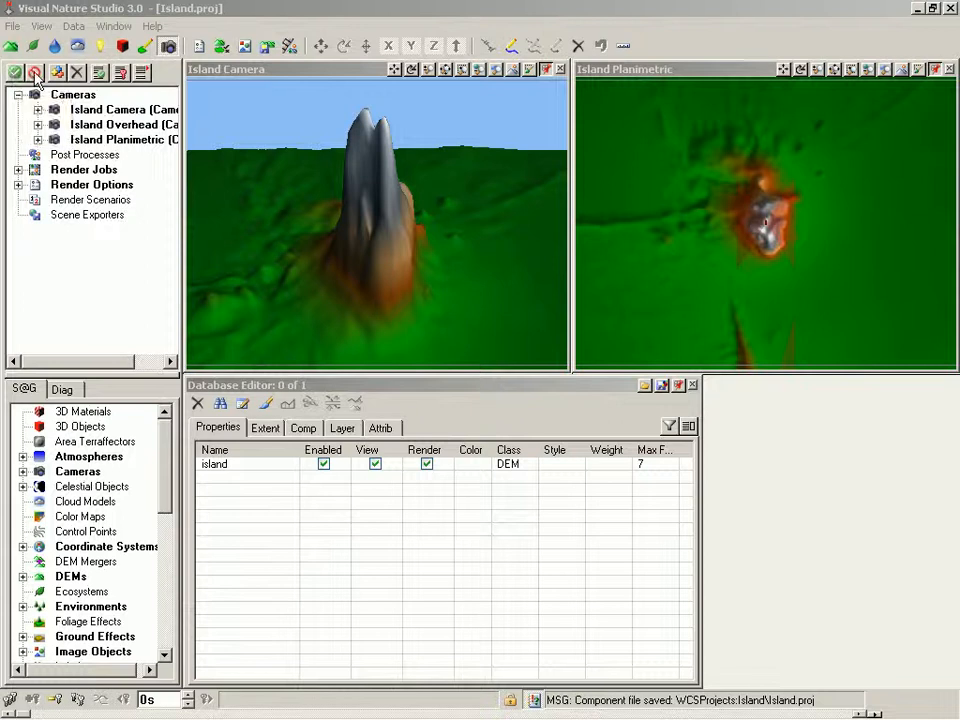
Step: Try the two Scene-at-a-Glance list filters and the Expand Scene at a Glance option one by one, switching each back off
click(100, 73)
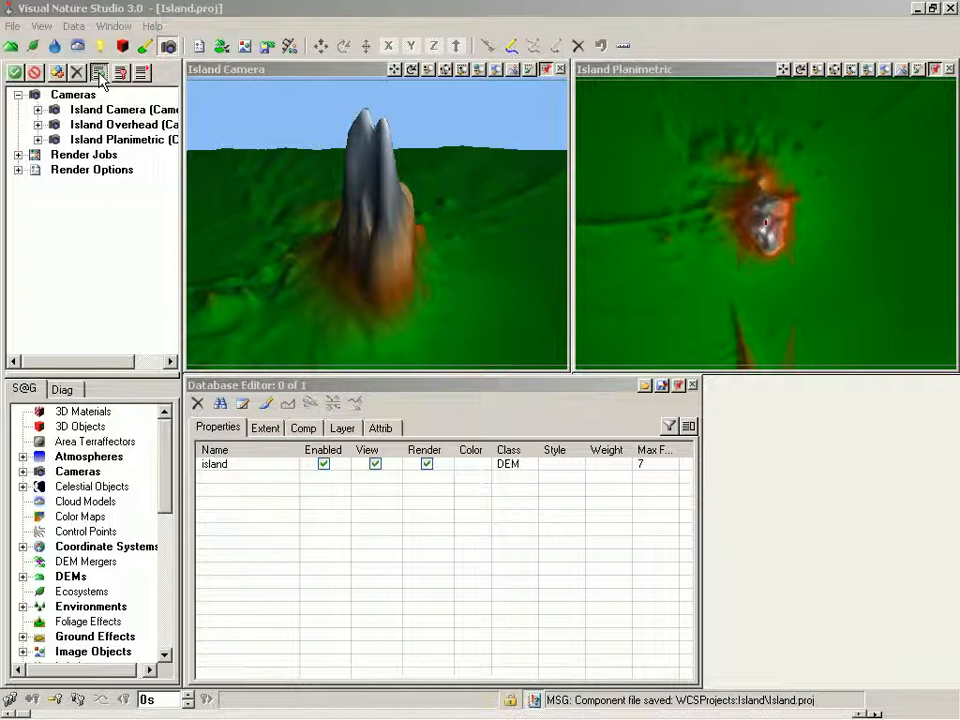
click(100, 74)
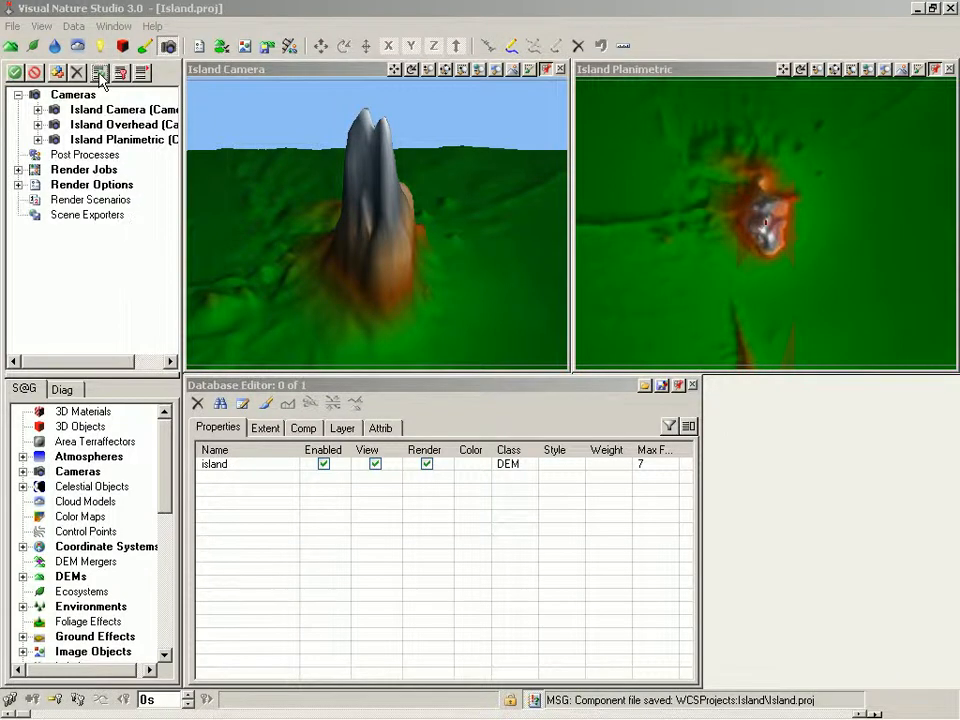
click(121, 78)
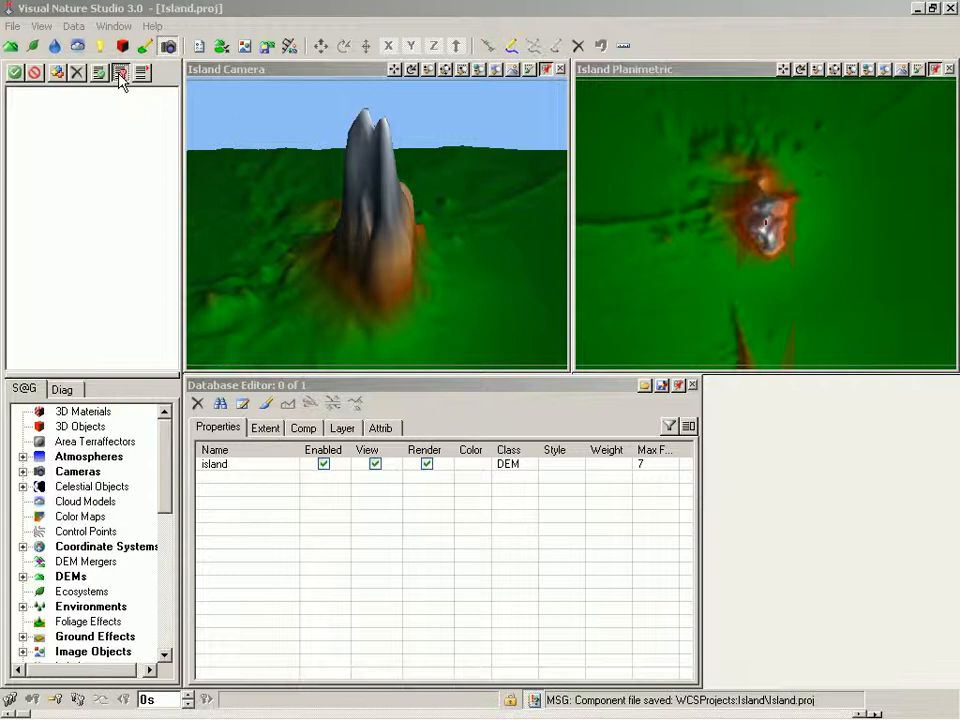
click(121, 78)
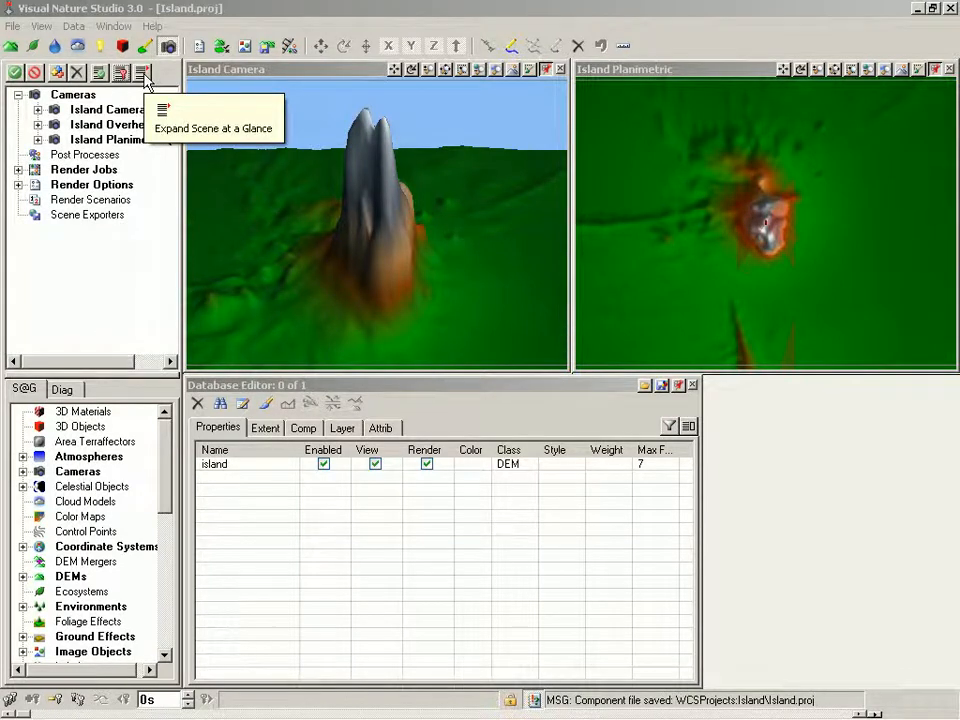
click(143, 74)
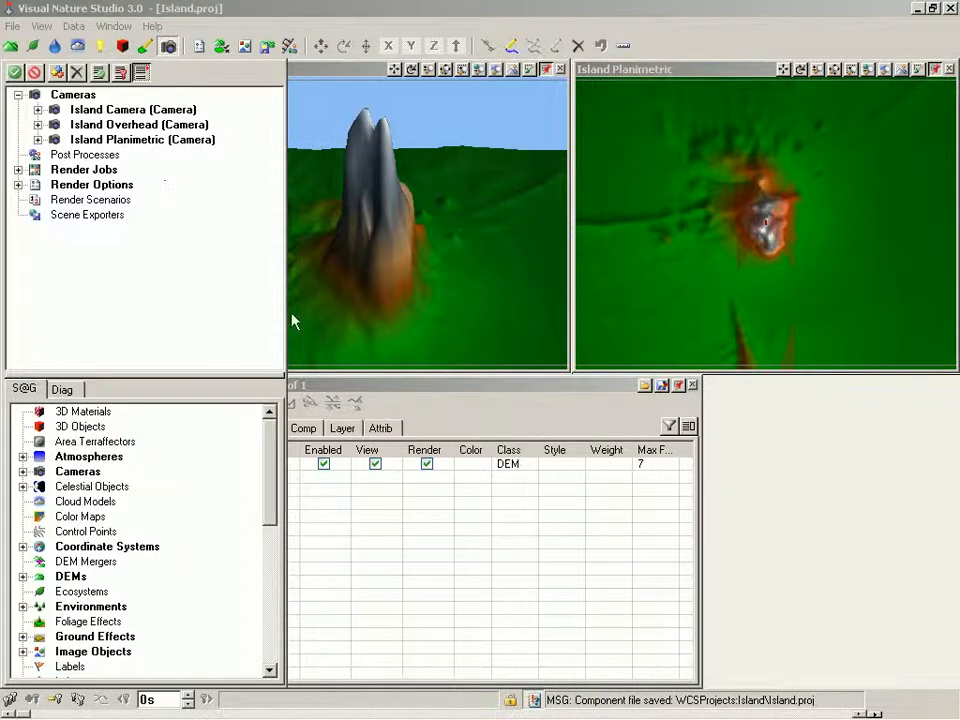
click(143, 73)
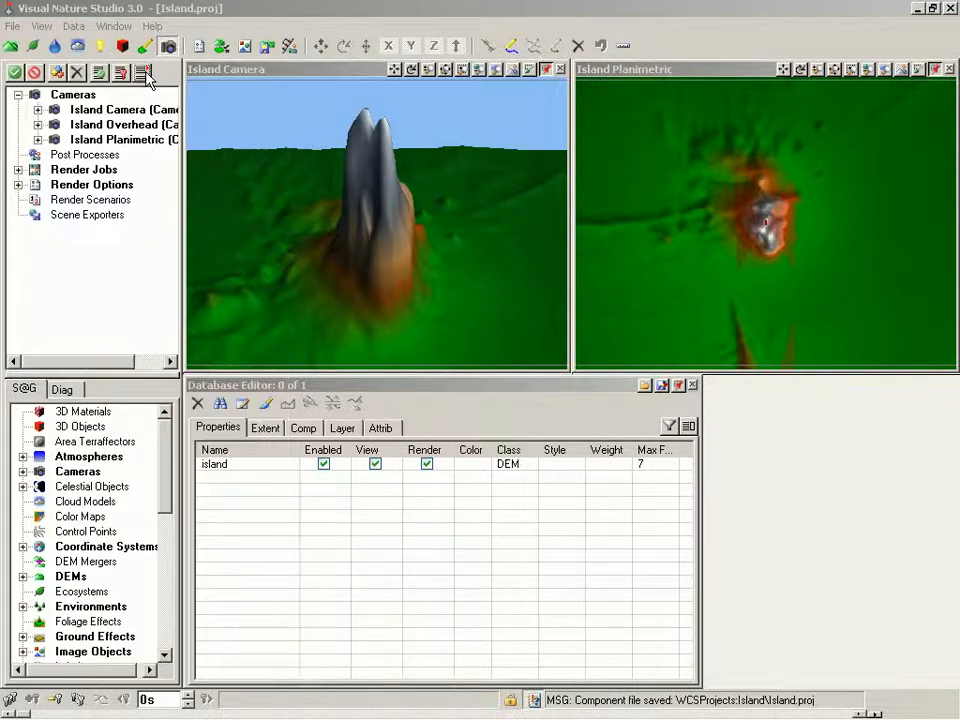